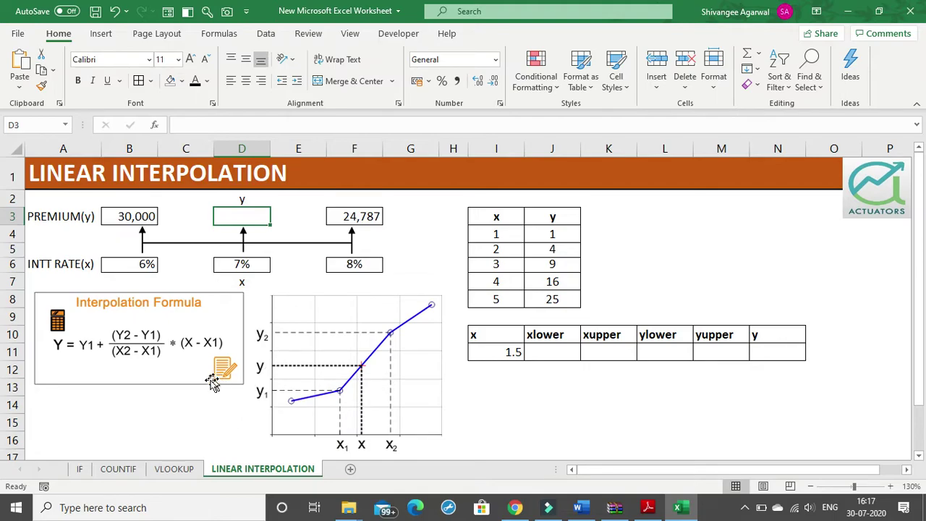
Step: Point out the rate row: 6% with premium 30,000, 8% with 24,787, and the 7% target
{"action": "left_click", "coordinate": [183, 391]}
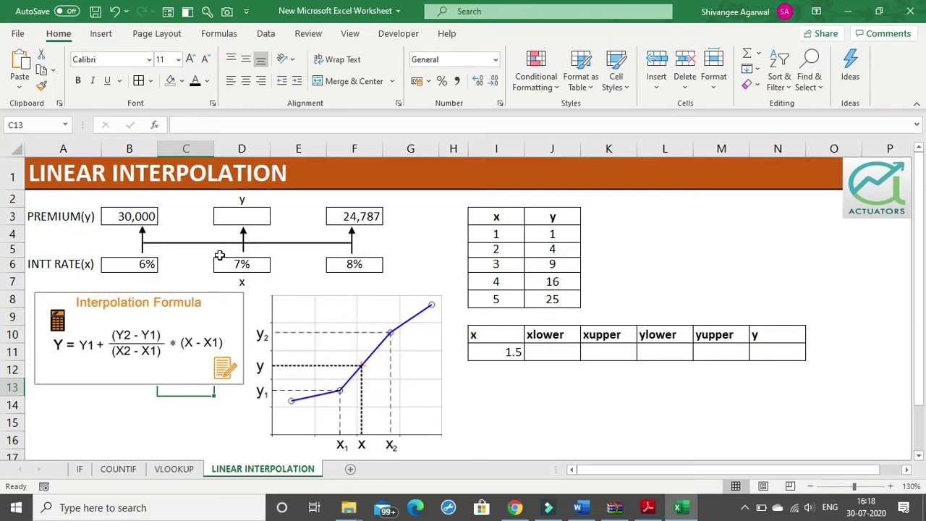
{"action": "left_click_drag", "start_coordinate": [45, 266], "coordinate": [368, 264]}
{"action": "left_click", "coordinate": [409, 247]}
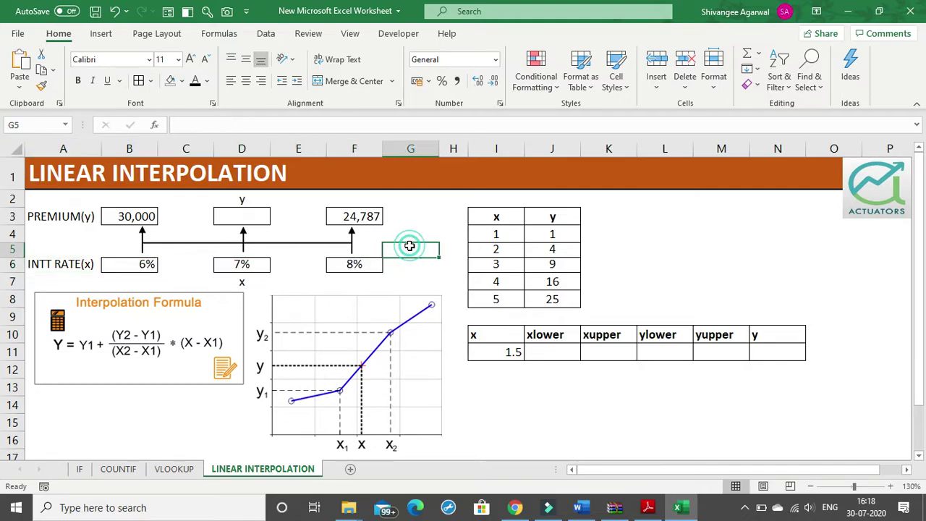
{"action": "left_click", "coordinate": [398, 214]}
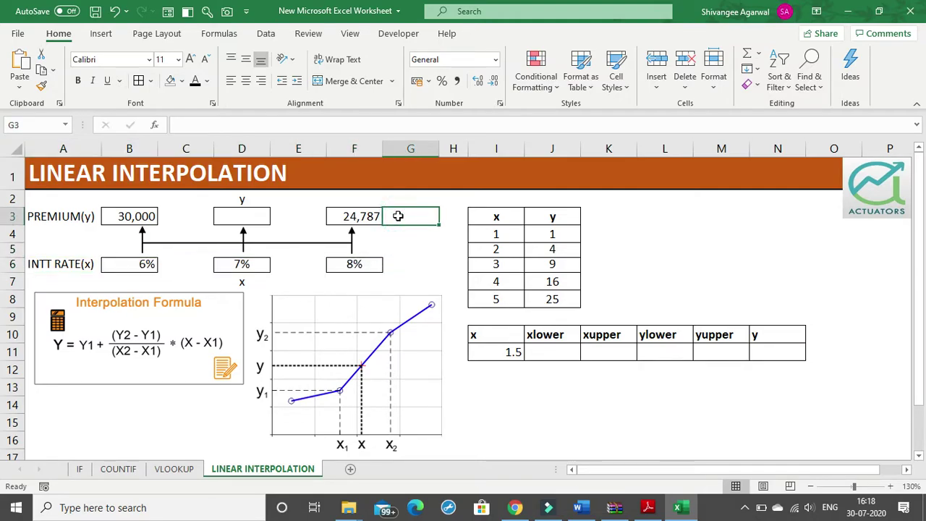
{"action": "left_click", "coordinate": [145, 266]}
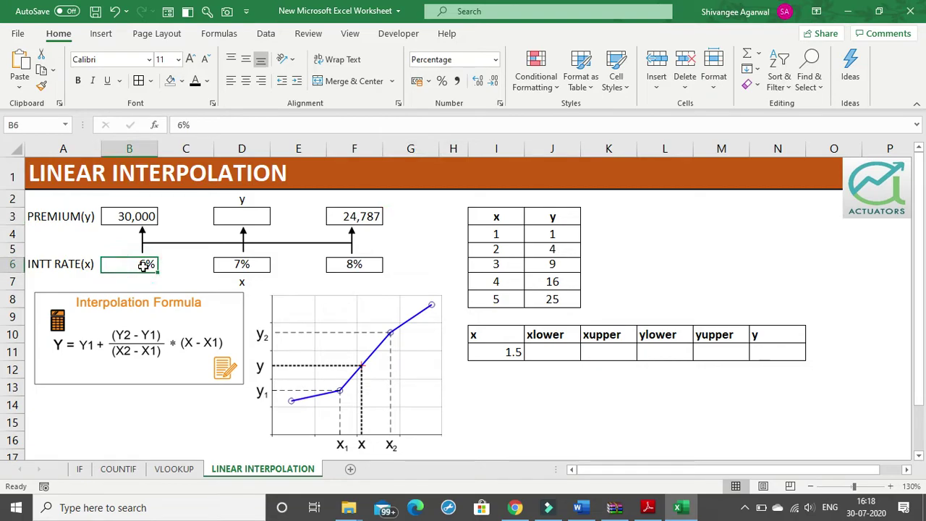
{"action": "left_click", "coordinate": [127, 217]}
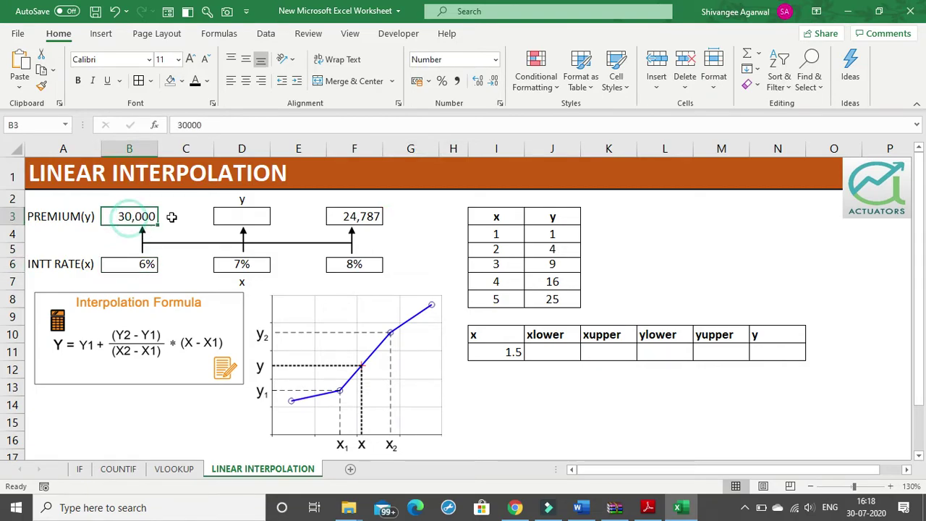
{"action": "left_click", "coordinate": [364, 263]}
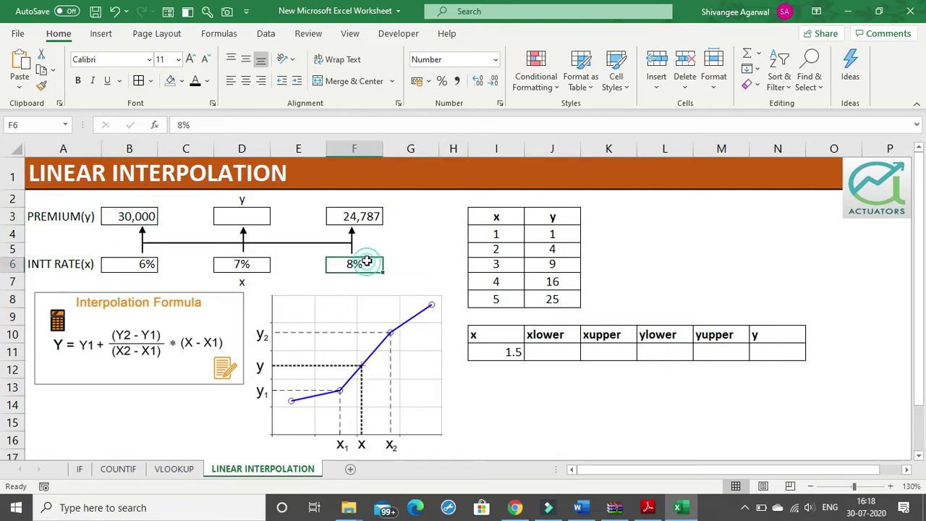
{"action": "left_click", "coordinate": [369, 219]}
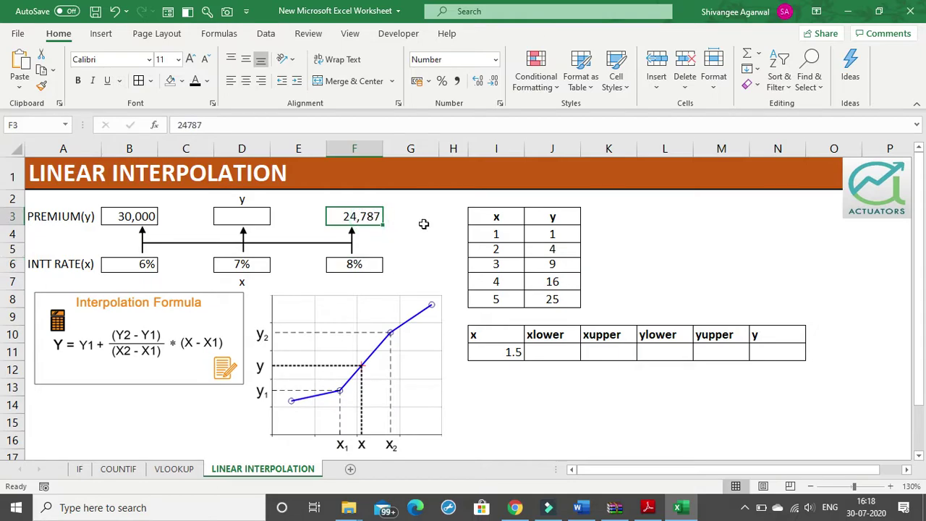
{"action": "left_click", "coordinate": [239, 266]}
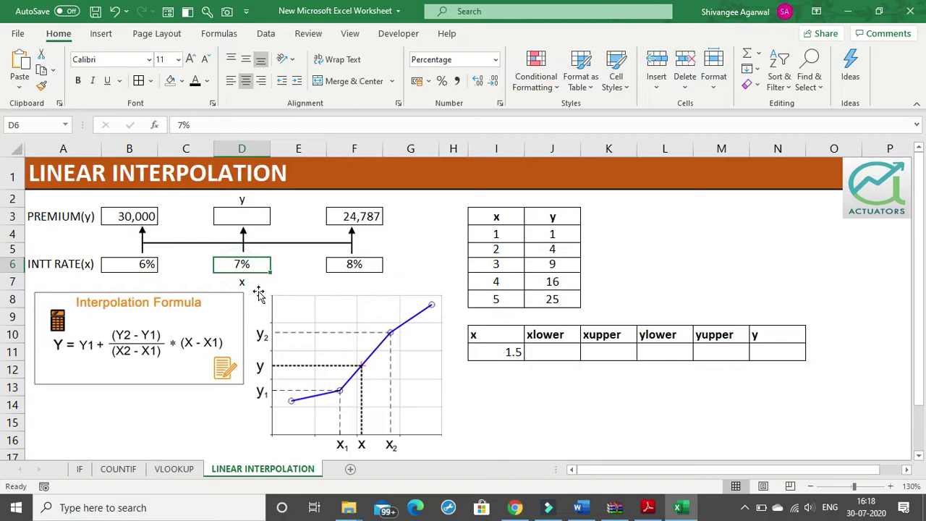
{"action": "left_click", "coordinate": [237, 212]}
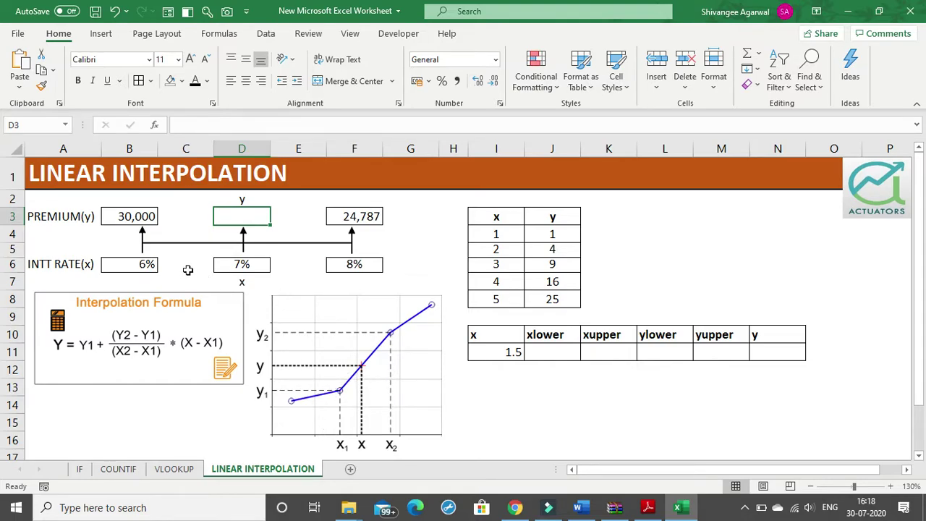
Step: Point out the bounding 6% and 8% rates and their 30,000 and 24,787 premiums again
{"action": "left_click", "coordinate": [128, 266]}
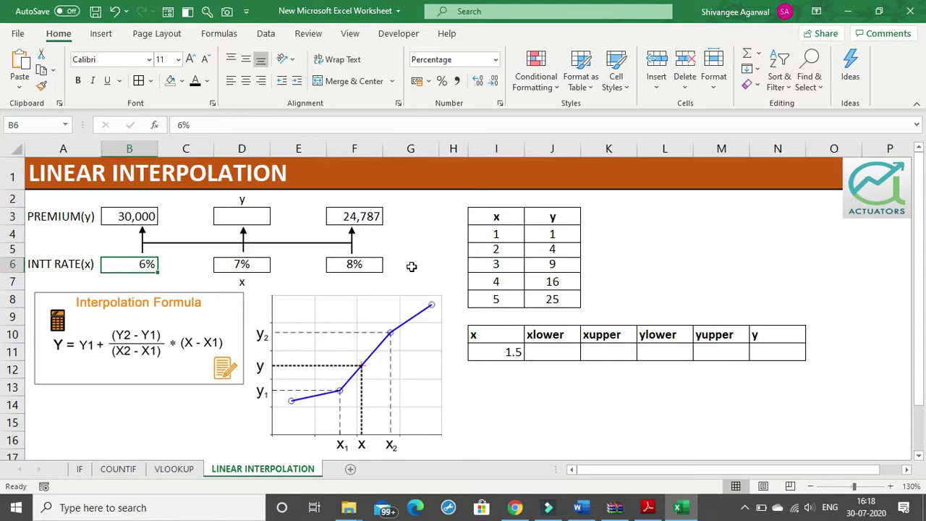
{"action": "left_click", "coordinate": [355, 264]}
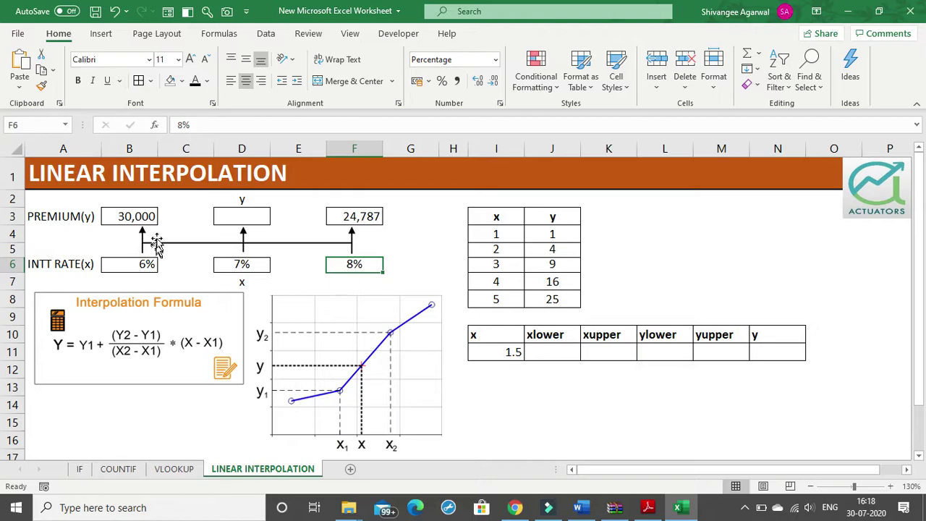
{"action": "left_click", "coordinate": [144, 214]}
{"action": "left_click", "coordinate": [364, 221]}
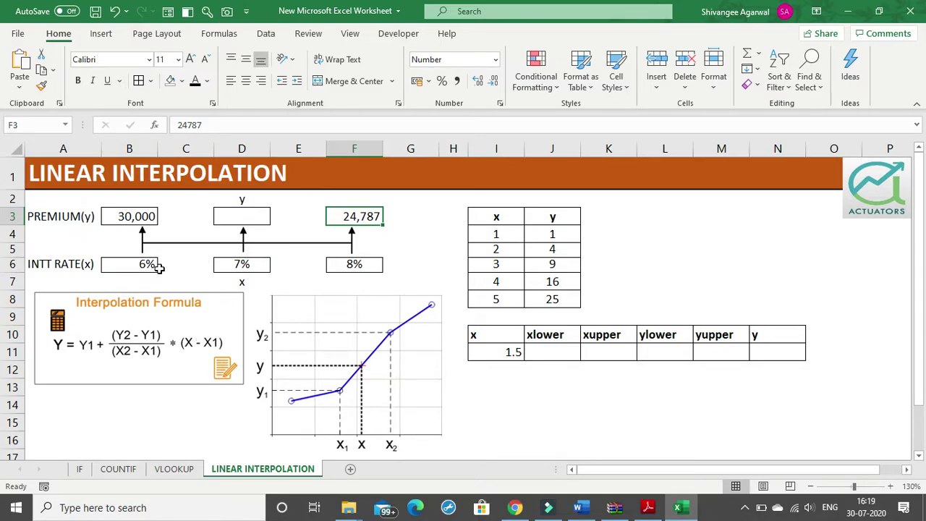
{"action": "left_click", "coordinate": [129, 278]}
{"action": "left_click", "coordinate": [130, 264]}
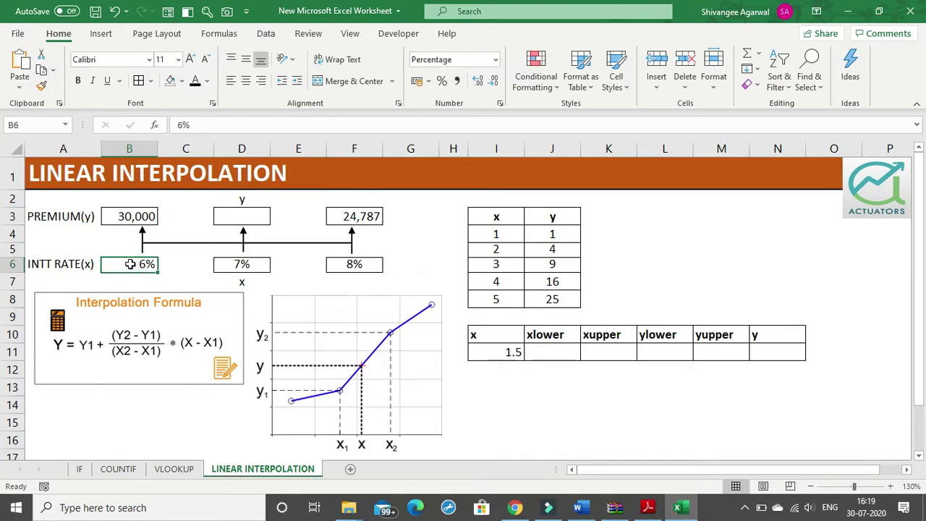
{"action": "left_click", "coordinate": [348, 264]}
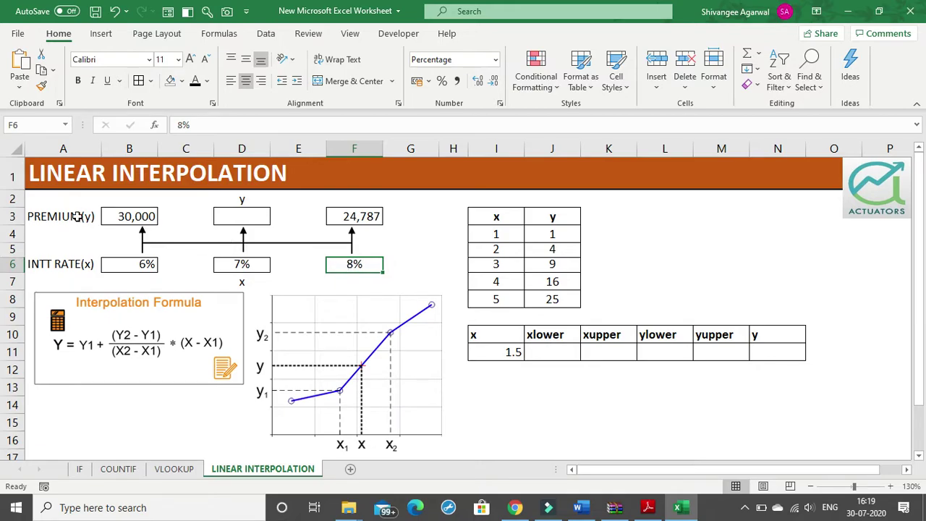
{"action": "left_click", "coordinate": [116, 216]}
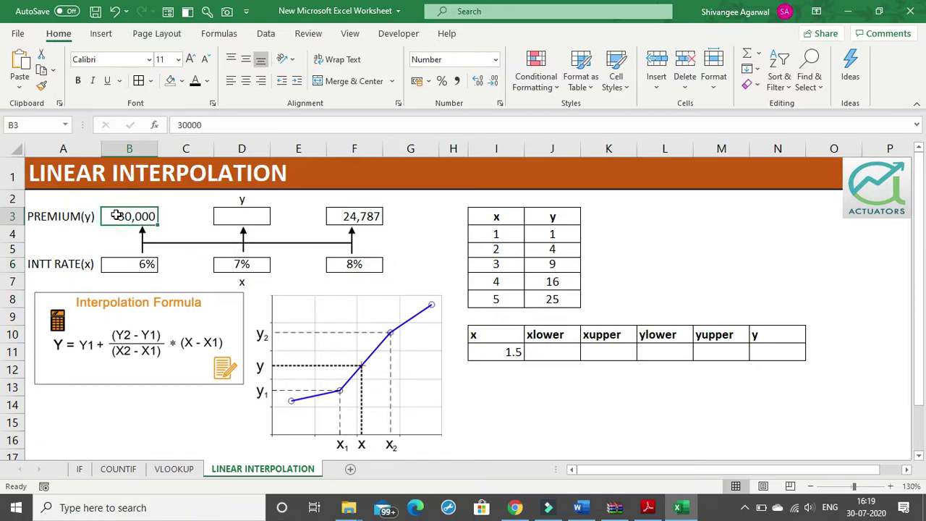
{"action": "left_click", "coordinate": [332, 212]}
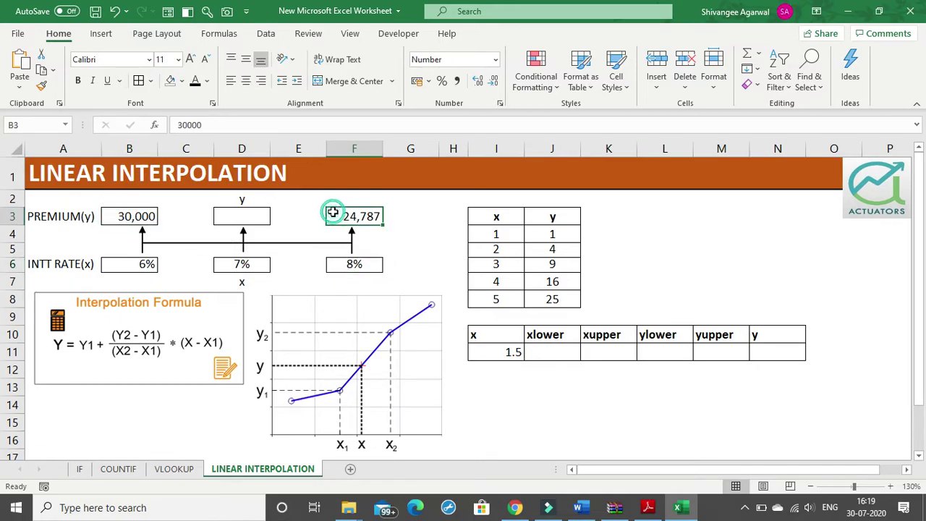
Step: In D3, begin the interpolation formula =B3+(D6-B6)* by clicking the referenced cells
{"action": "left_click", "coordinate": [239, 225]}
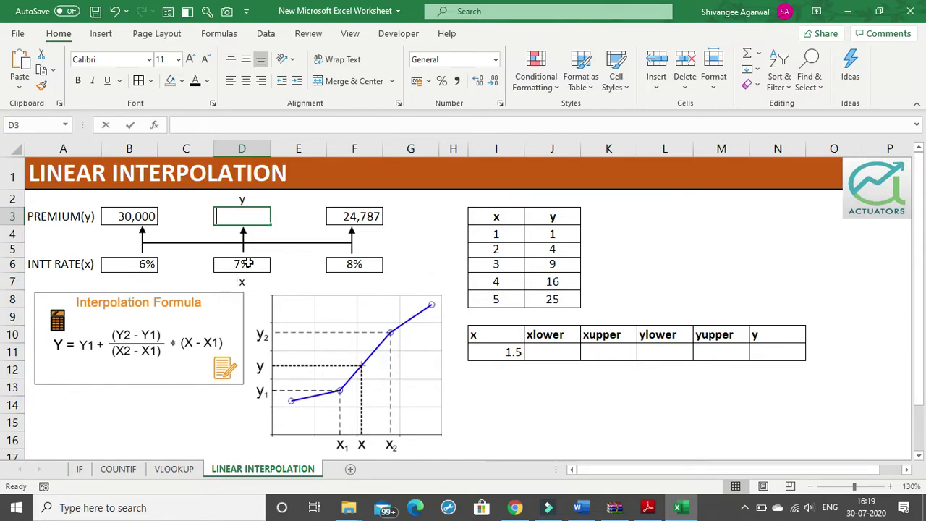
{"action": "type", "text": "="}
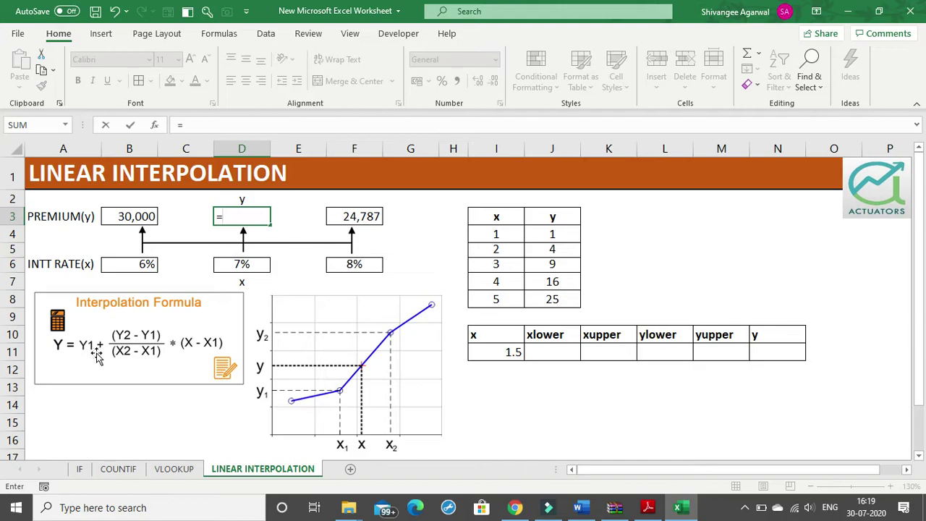
{"action": "left_click", "coordinate": [139, 220]}
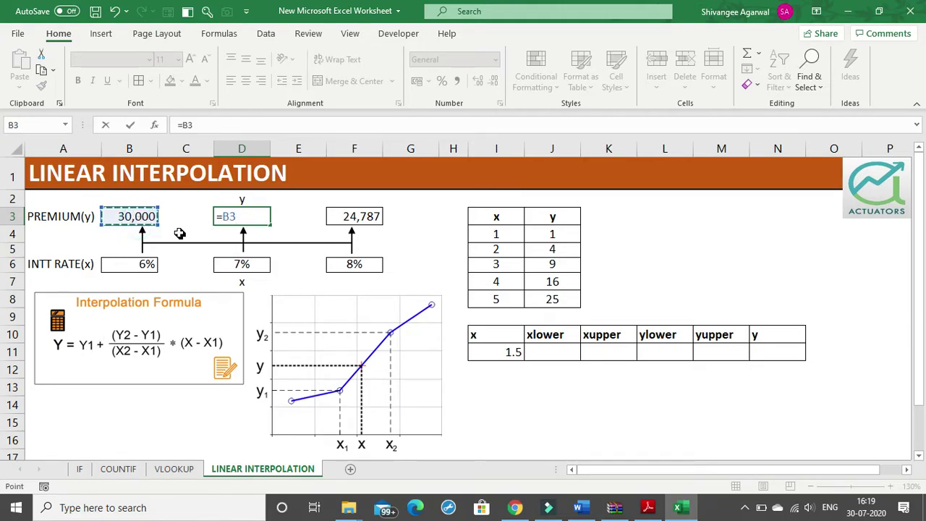
{"action": "type", "text": "+("}
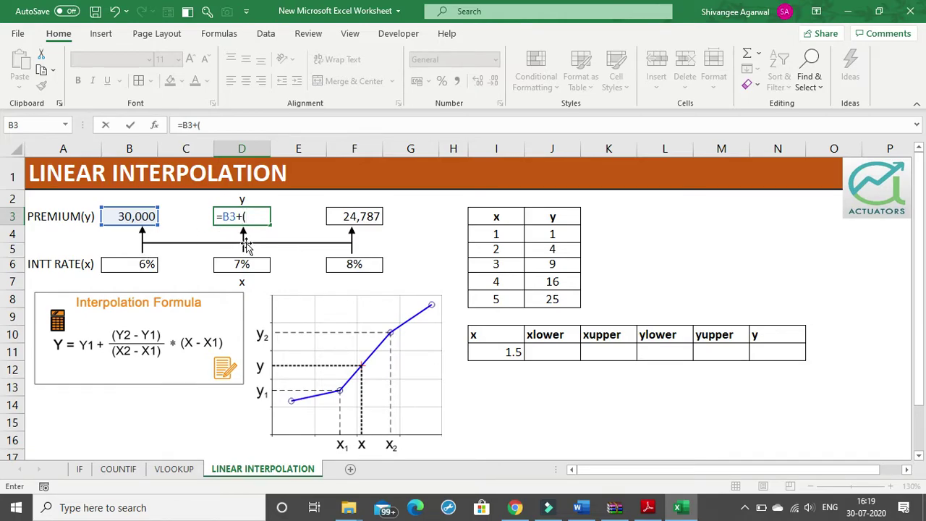
{"action": "left_click", "coordinate": [246, 264]}
{"action": "type", "text": "-"}
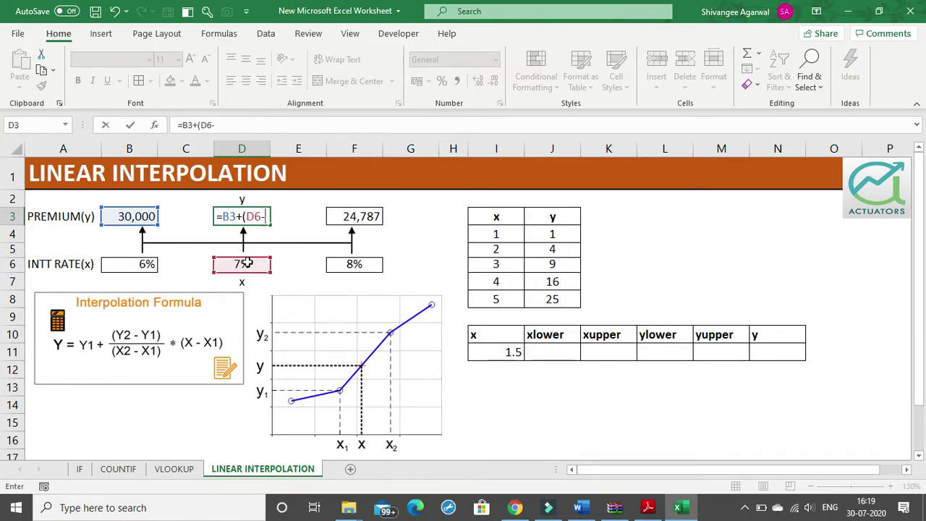
{"action": "left_click", "coordinate": [145, 265]}
{"action": "type", "text": ")*"}
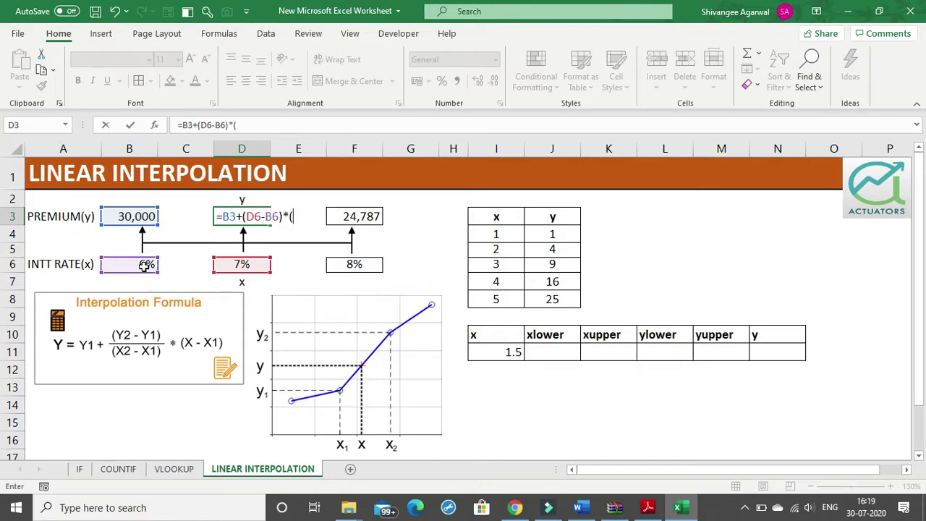
{"action": "type", "text": "("}
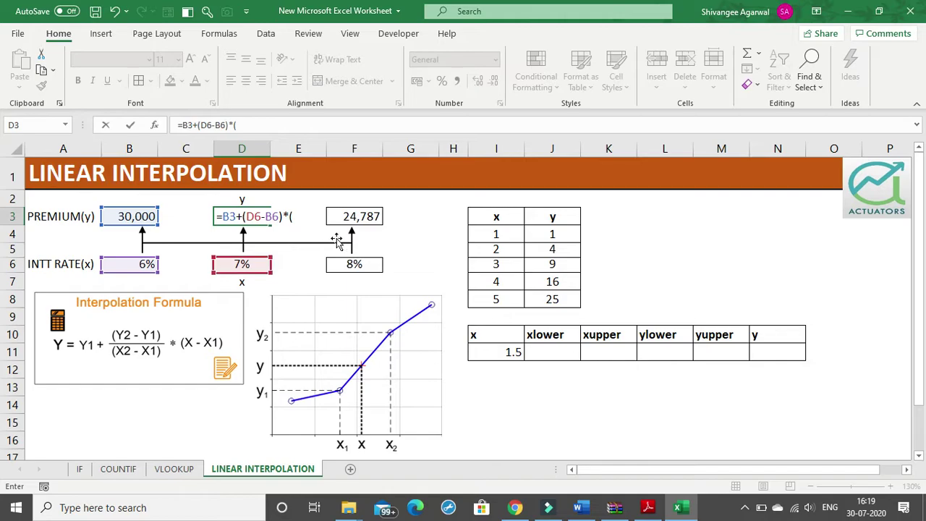
Step: Finish the formula with (F3-B3)/(F6-B6), commit it to get 27393.5, and check it against 7% in D6
{"action": "left_click", "coordinate": [348, 217]}
{"action": "type", "text": "-"}
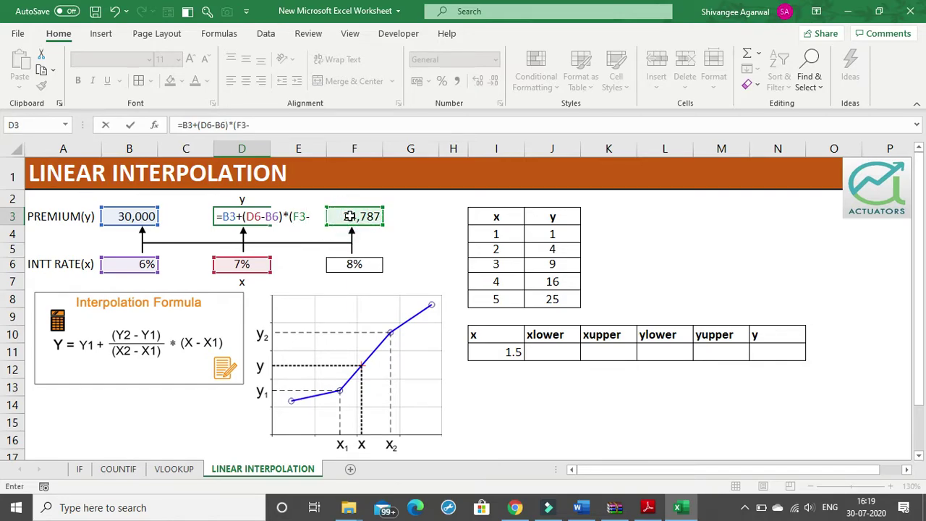
{"action": "left_click", "coordinate": [136, 214]}
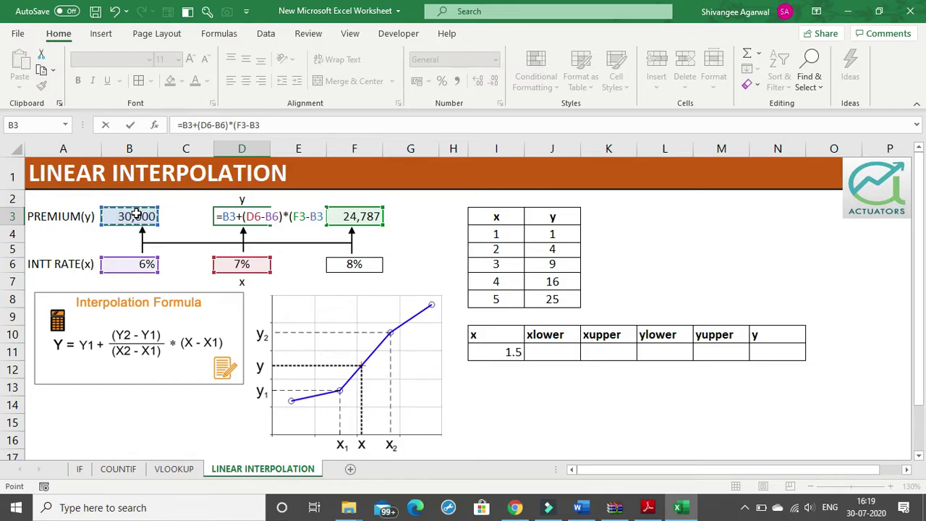
{"action": "type", "text": ")/("}
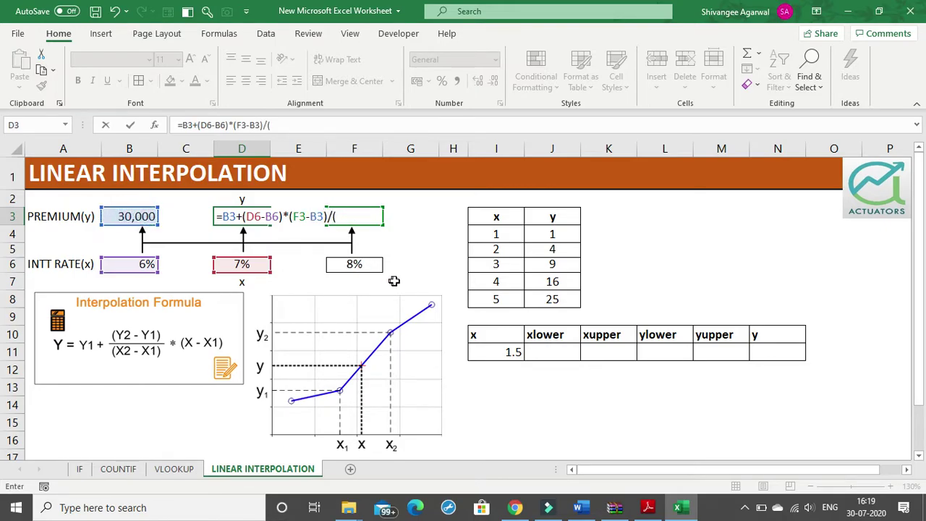
{"action": "left_click", "coordinate": [354, 265]}
{"action": "type", "text": "-"}
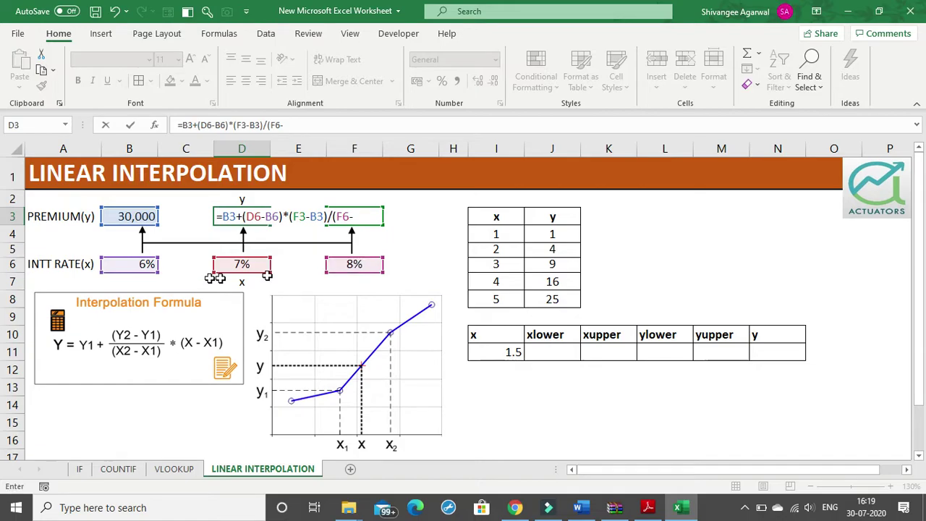
{"action": "left_click", "coordinate": [142, 265]}
{"action": "type", "text": ")"}
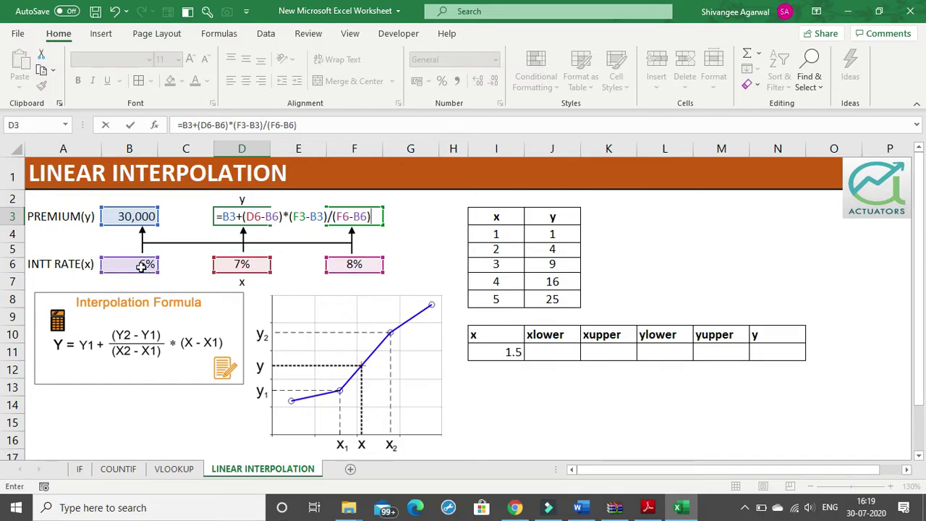
{"action": "key", "text": "Return"}
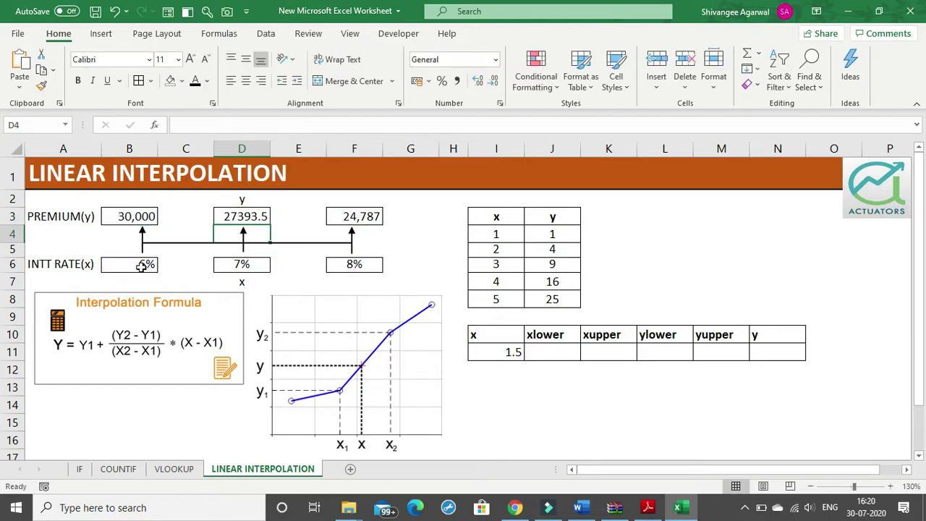
{"action": "left_click", "coordinate": [243, 214]}
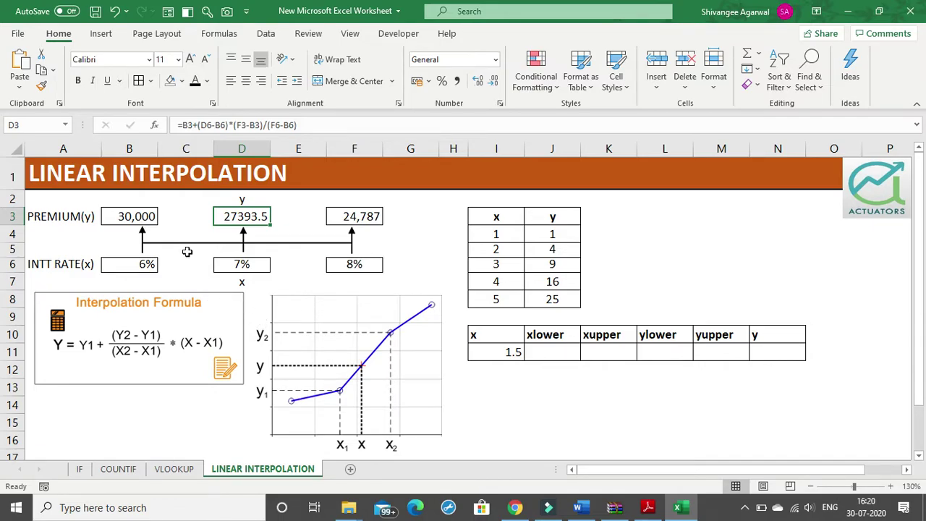
{"action": "left_click", "coordinate": [266, 265]}
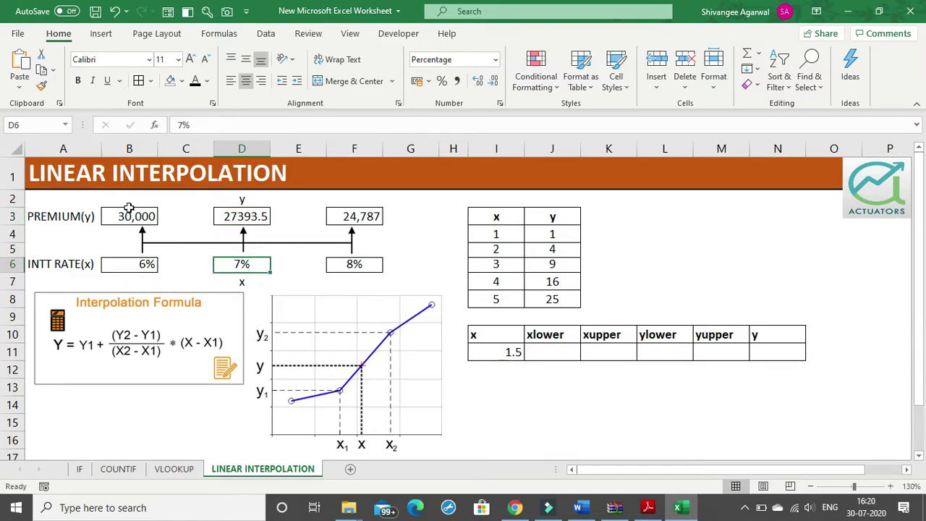
Step: Fill cell D3 with light orange, then reselect it to show its formula
{"action": "left_click", "coordinate": [244, 221]}
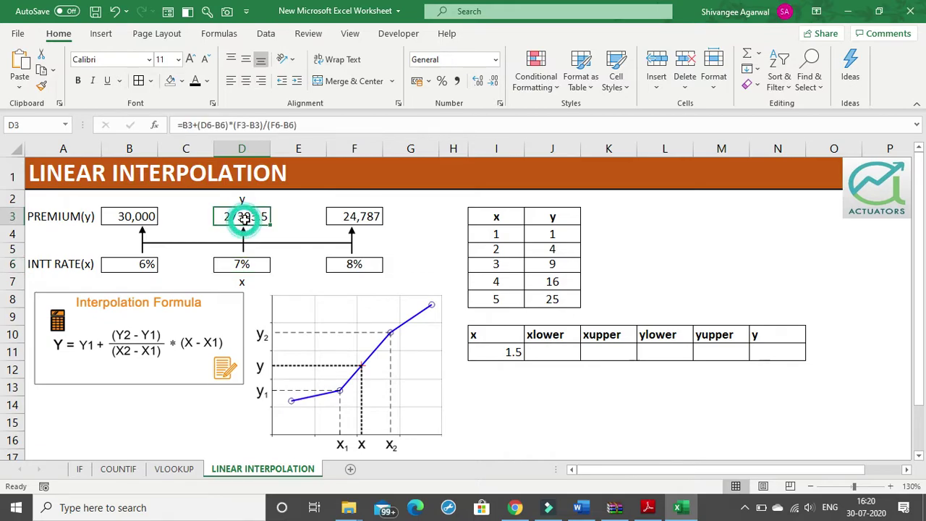
{"action": "left_click", "coordinate": [181, 80]}
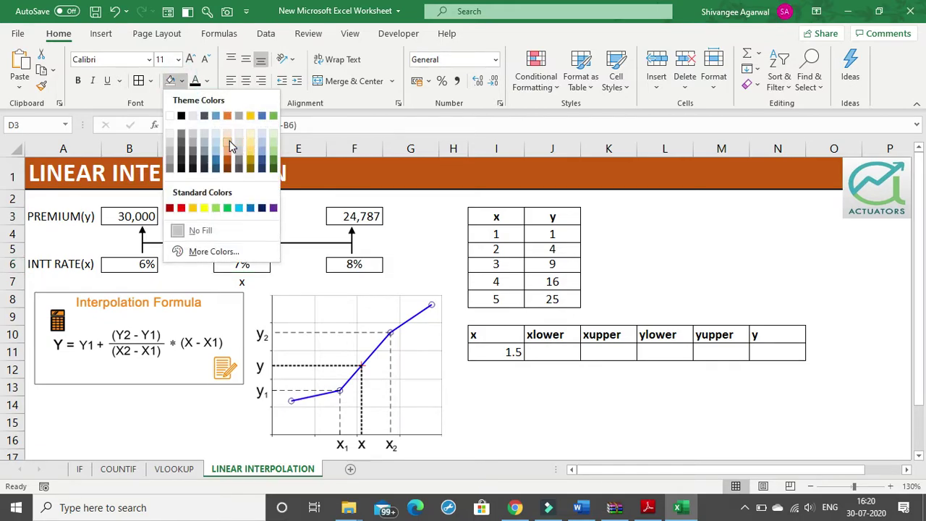
{"action": "left_click", "coordinate": [229, 140]}
{"action": "left_click", "coordinate": [308, 233]}
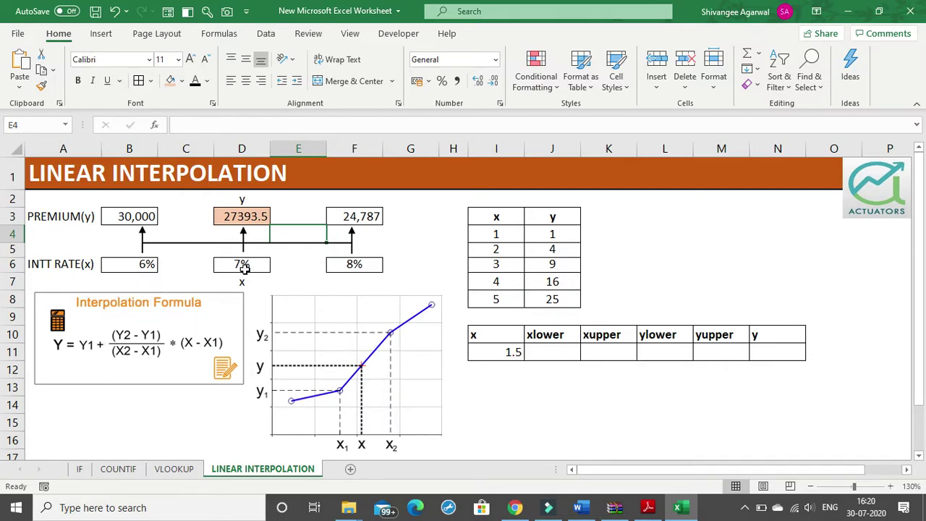
{"action": "left_click", "coordinate": [241, 218]}
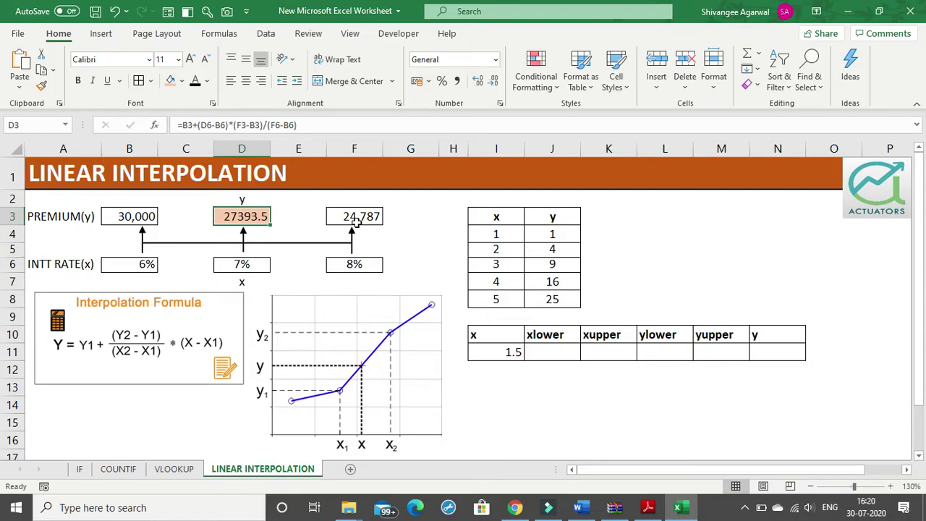
Step: Change D6 to 6.5%, shown with one decimal, and check the recalculated premium in D3
{"action": "left_click", "coordinate": [242, 264]}
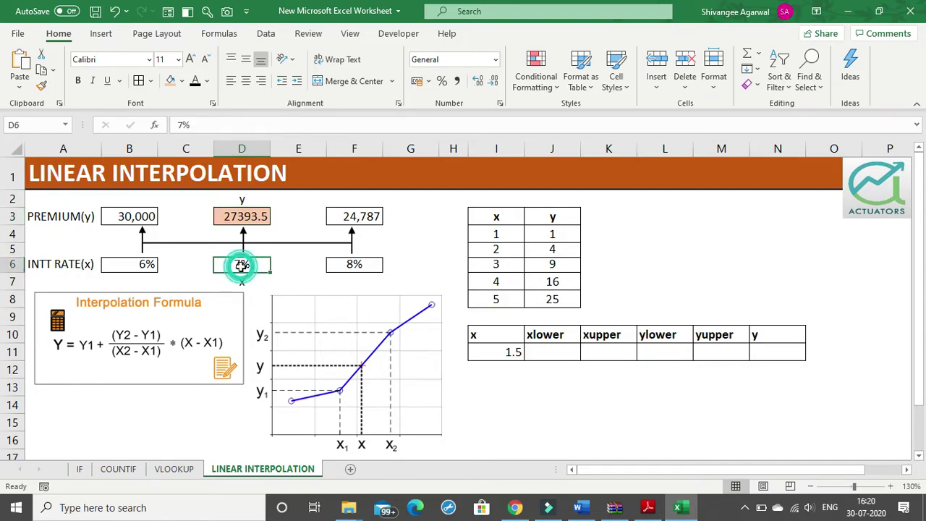
{"action": "left_click", "coordinate": [248, 217]}
{"action": "left_click", "coordinate": [246, 265]}
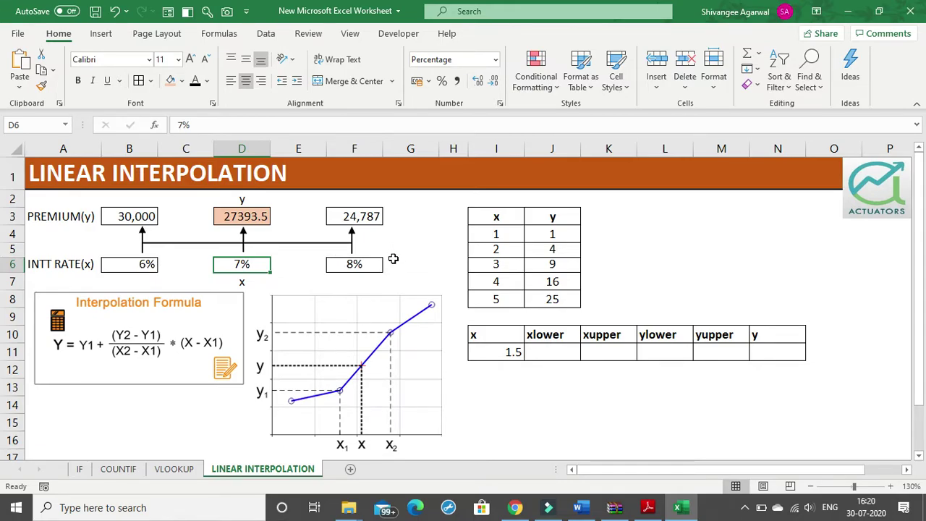
{"action": "type", "text": "6.5"}
{"action": "key", "text": "Return"}
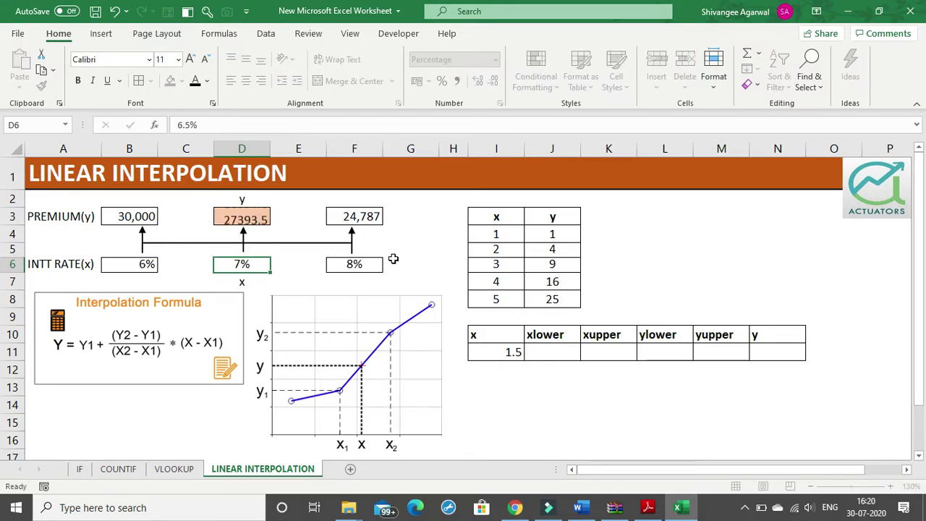
{"action": "left_click", "coordinate": [242, 262]}
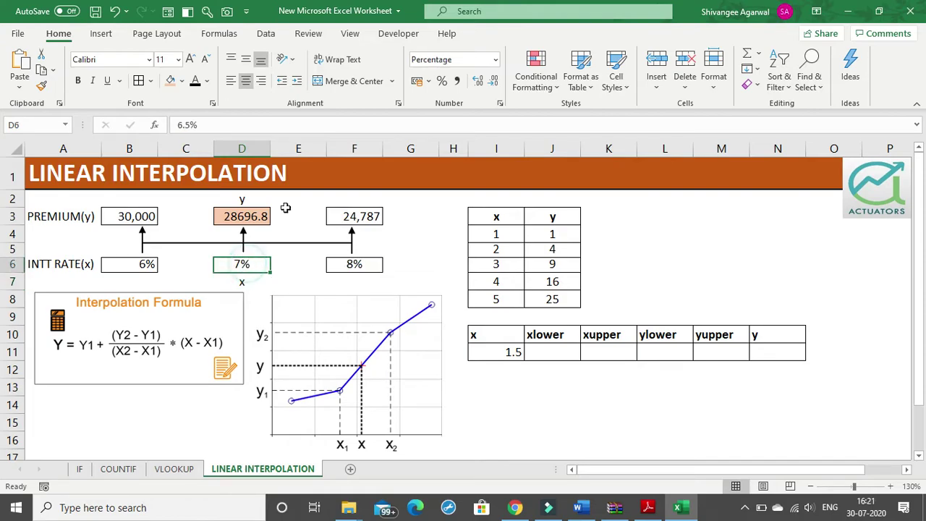
{"action": "left_click", "coordinate": [478, 84]}
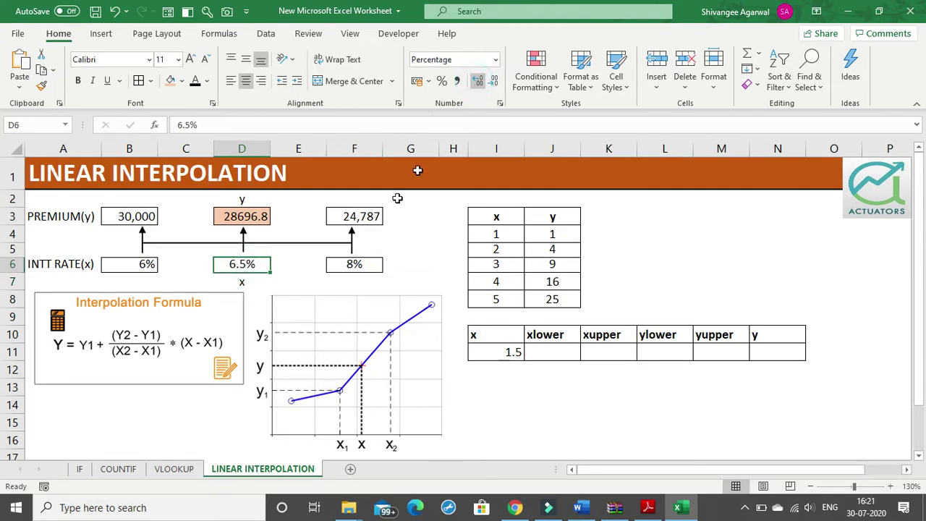
{"action": "left_click", "coordinate": [244, 216]}
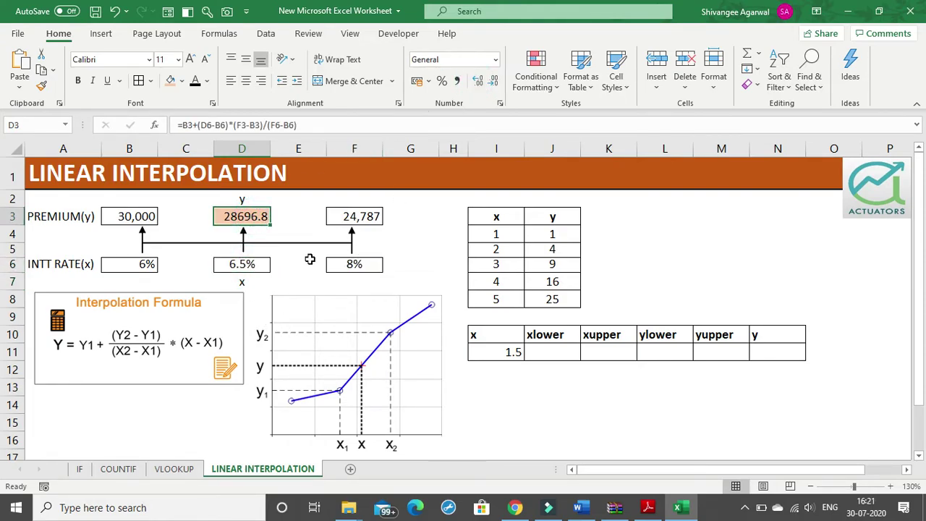
Step: Change D6 to 7.5% so D3 recalculates to 26090.3
{"action": "left_click", "coordinate": [254, 263]}
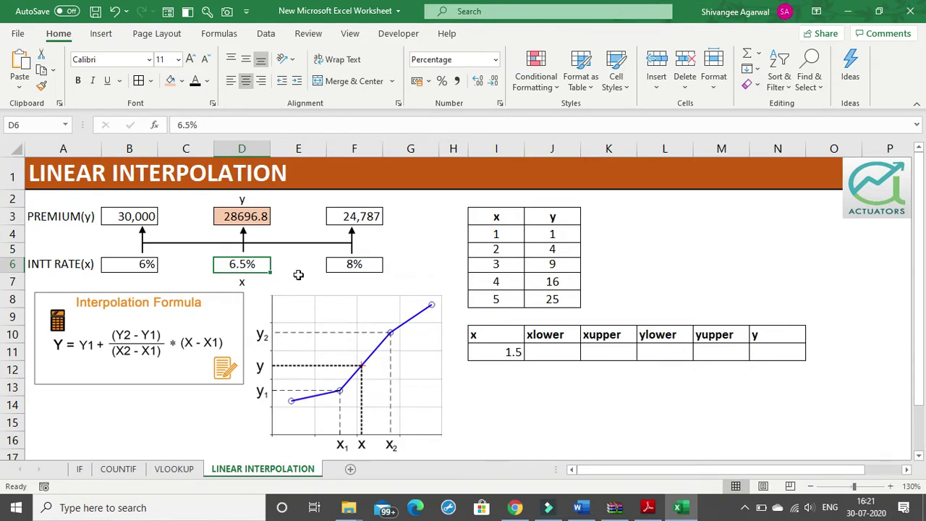
{"action": "type", "text": "7.5"}
{"action": "key", "text": "Return"}
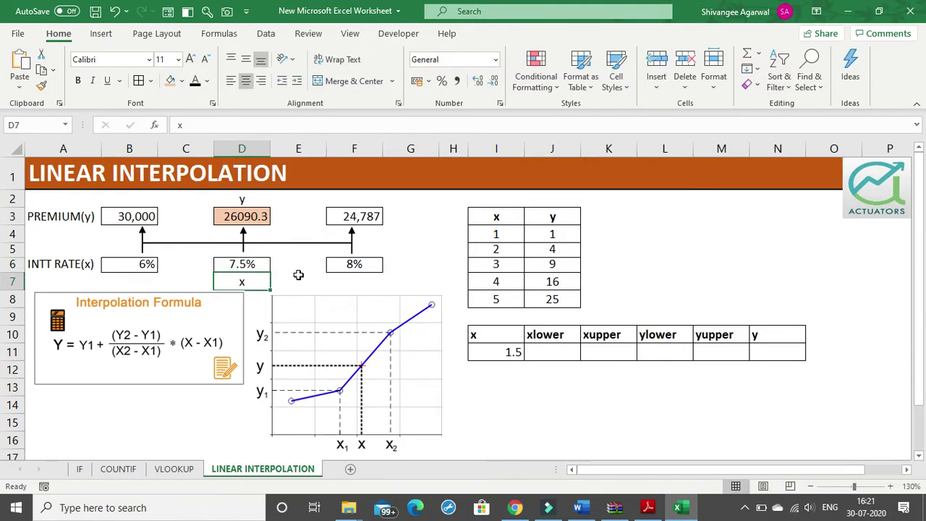
{"action": "left_click", "coordinate": [244, 217]}
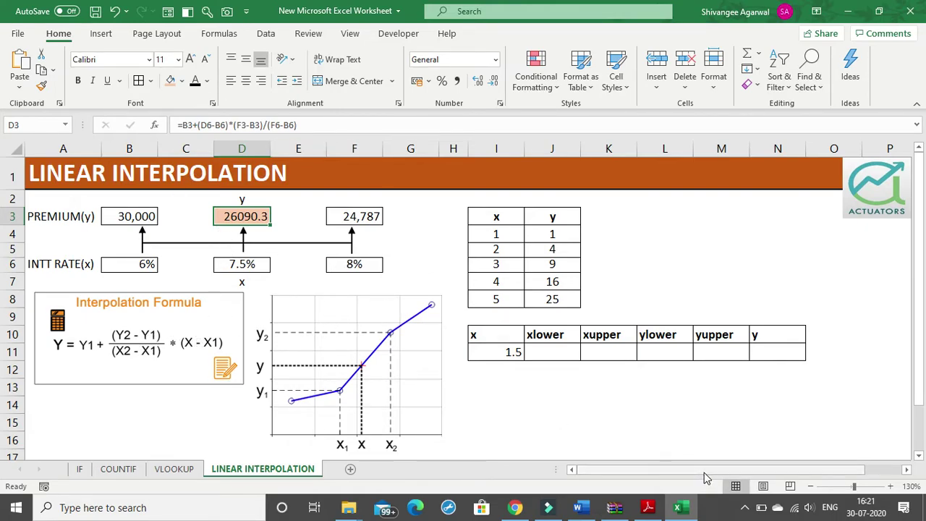
Step: Review the x–y data table and cells I11 and N11, then shift the Actuators logo slightly left
{"action": "left_click_drag", "start_coordinate": [498, 231], "coordinate": [558, 300]}
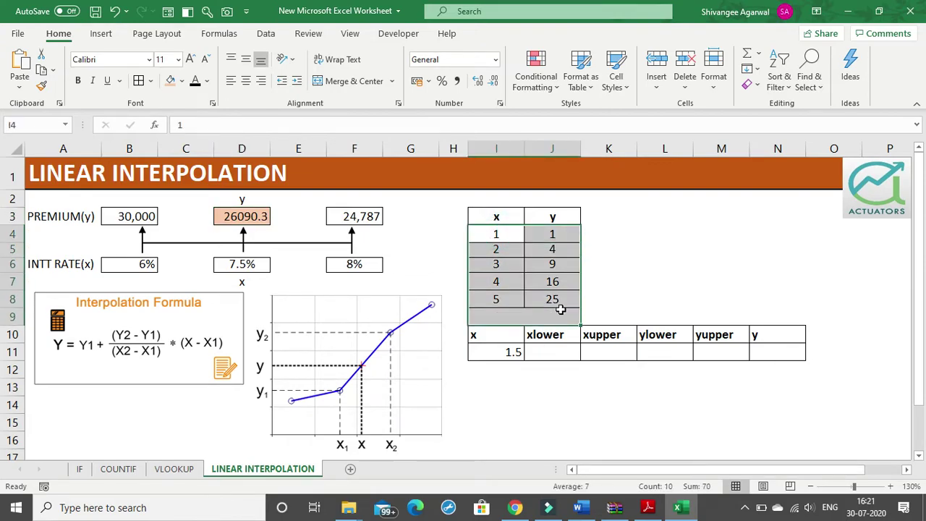
{"action": "left_click", "coordinate": [707, 258]}
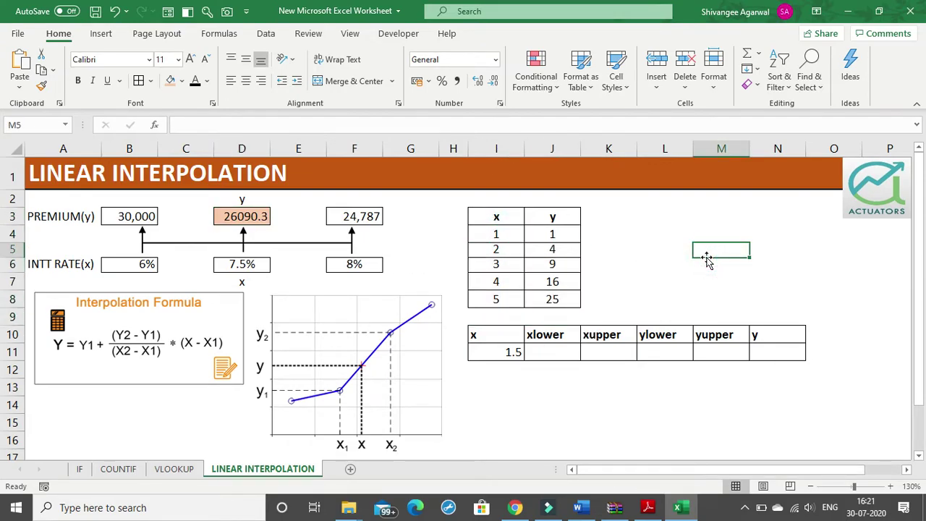
{"action": "left_click", "coordinate": [498, 349]}
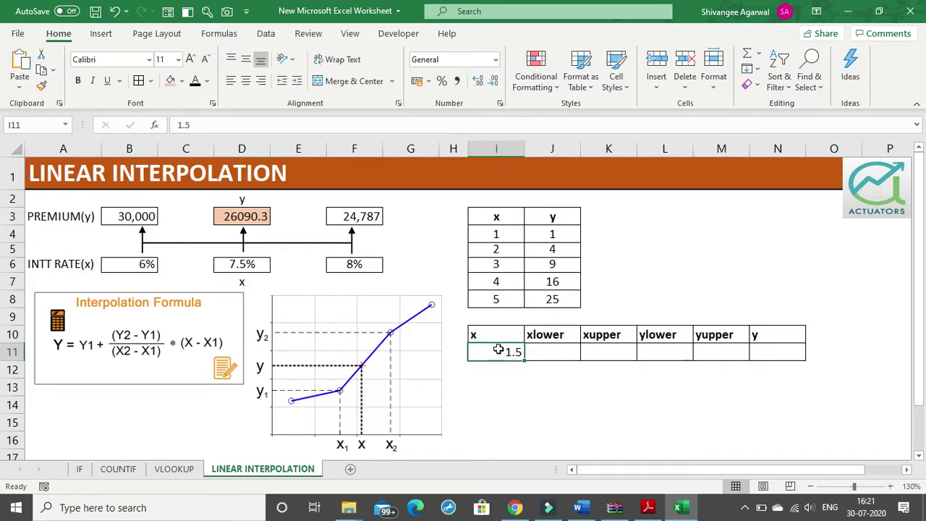
{"action": "left_click", "coordinate": [779, 354]}
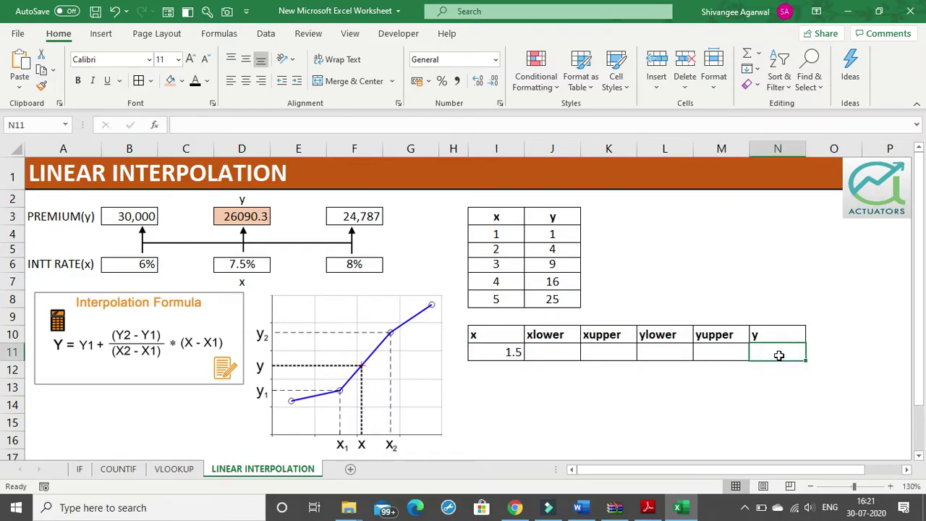
{"action": "left_click_drag", "start_coordinate": [877, 209], "coordinate": [825, 214]}
{"action": "left_click", "coordinate": [699, 297]}
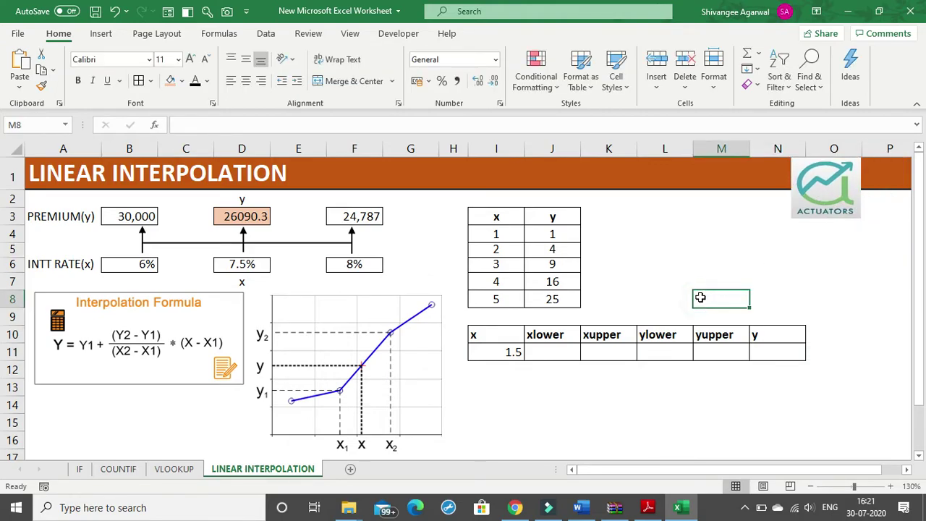
Step: Point out x = 1.5 in I11 and the empty xlower J11, xupper K11 and y N11 cells
{"action": "left_click", "coordinate": [506, 352]}
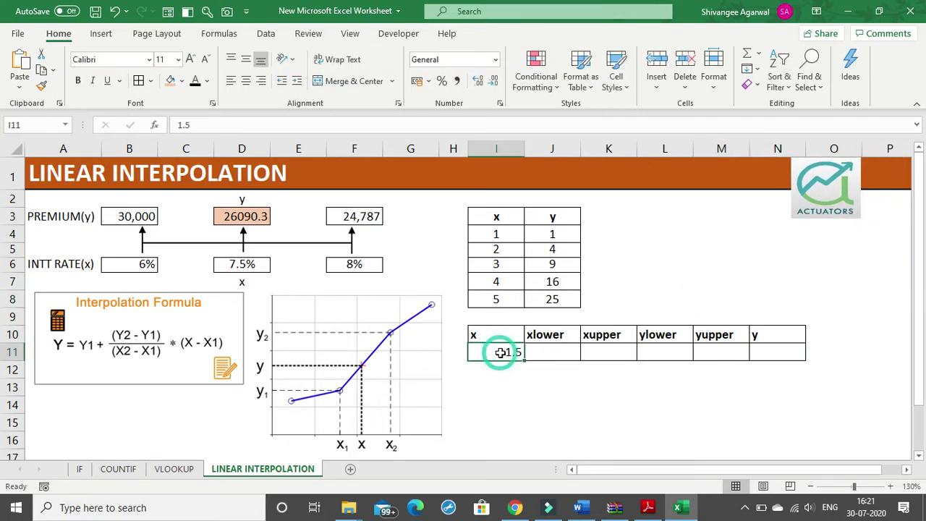
{"action": "left_click", "coordinate": [554, 346]}
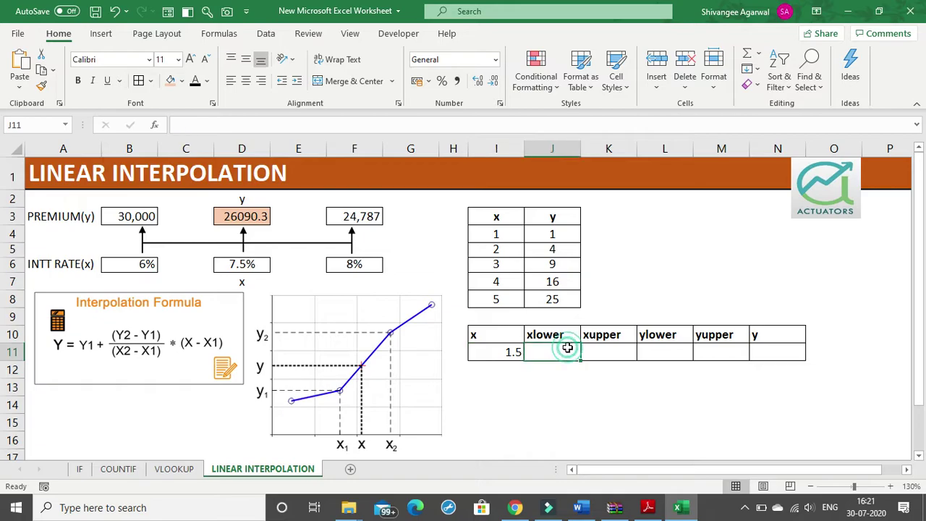
{"action": "left_click", "coordinate": [609, 348]}
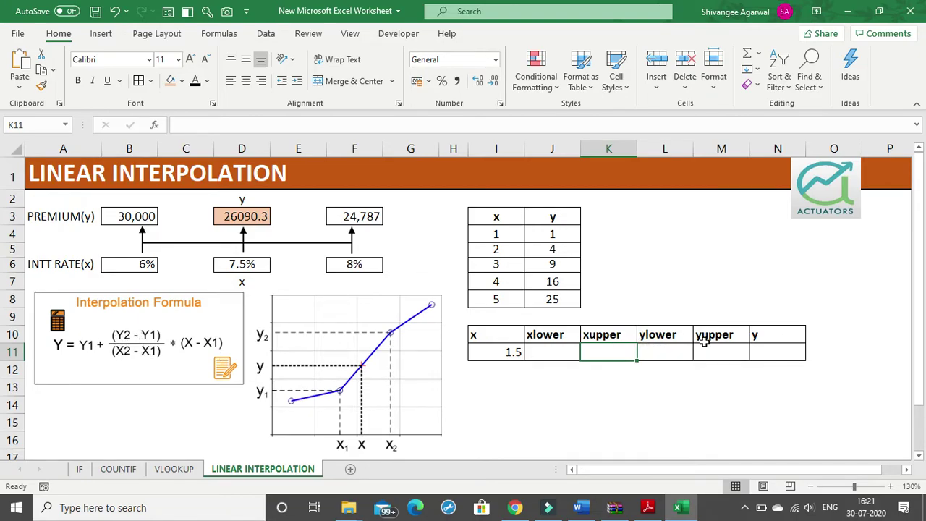
{"action": "left_click", "coordinate": [787, 349]}
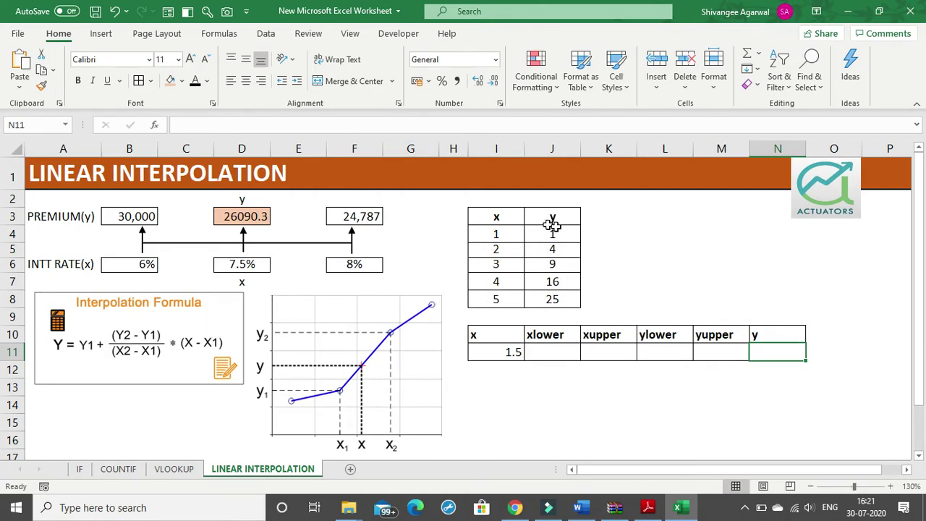
{"action": "left_click", "coordinate": [515, 352]}
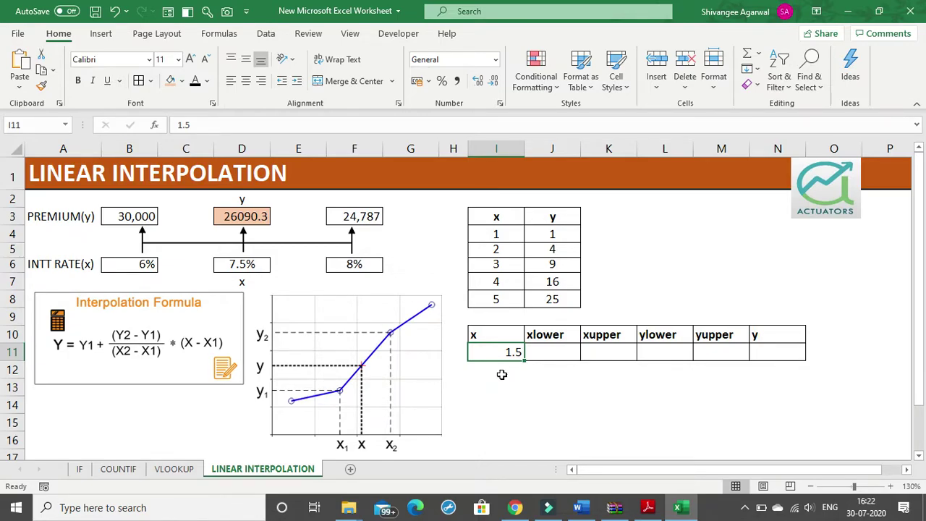
{"action": "left_click_drag", "start_coordinate": [492, 234], "coordinate": [496, 251]}
{"action": "left_click_drag", "start_coordinate": [560, 238], "coordinate": [567, 259]}
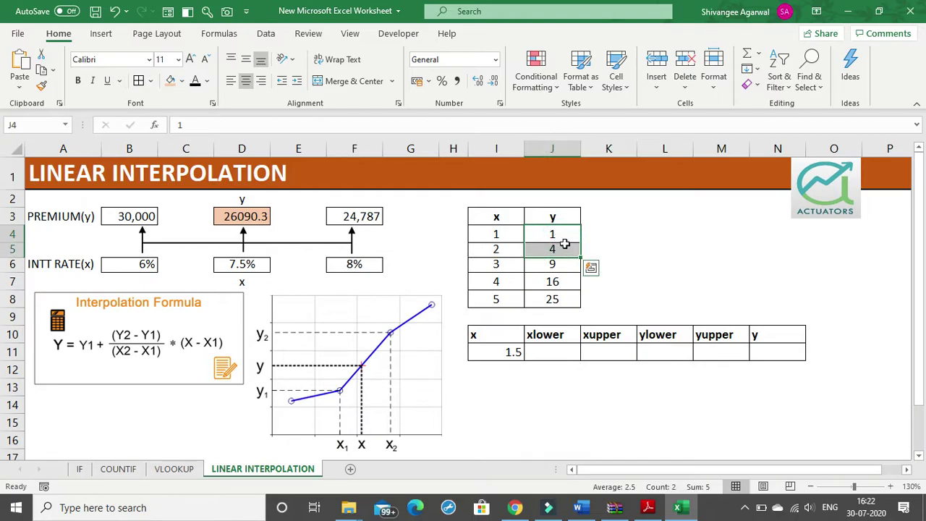
{"action": "left_click", "coordinate": [547, 359]}
{"action": "left_click", "coordinate": [605, 352]}
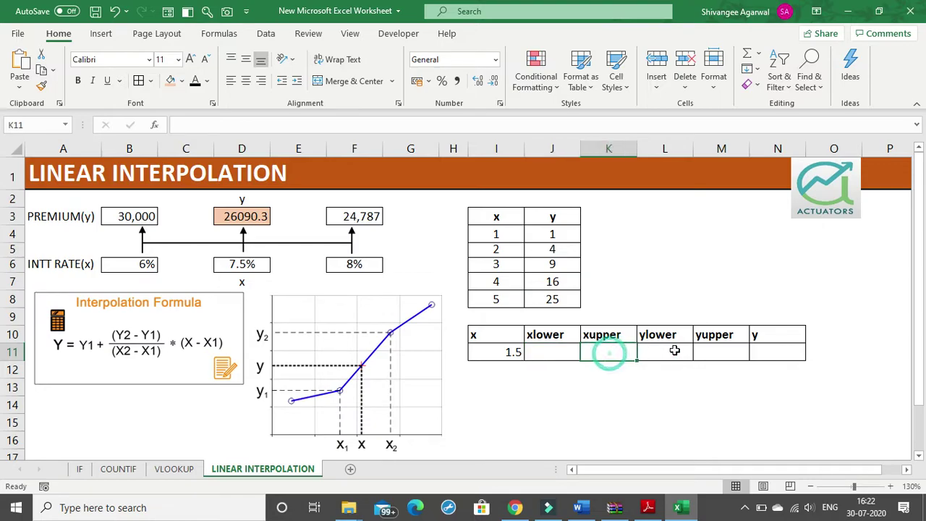
{"action": "left_click_drag", "start_coordinate": [672, 351], "coordinate": [713, 352]}
{"action": "left_click", "coordinate": [558, 351]}
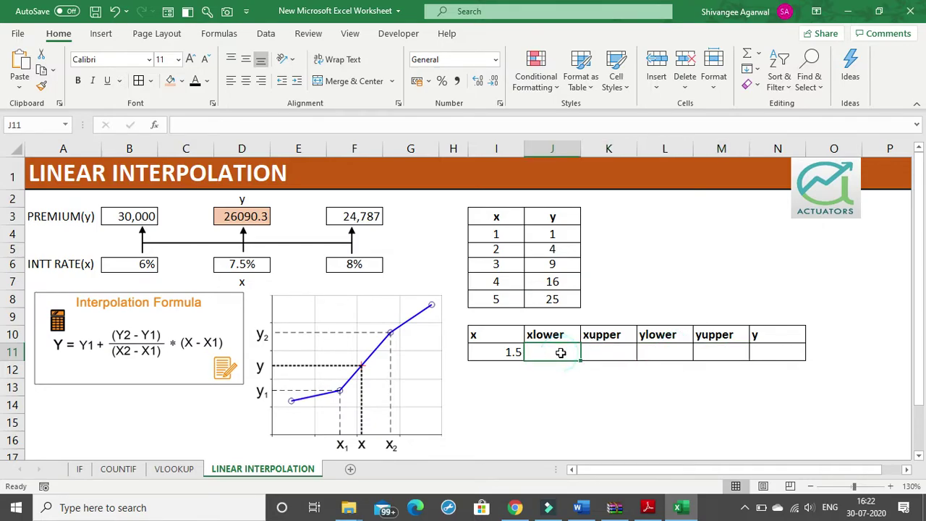
{"action": "left_click", "coordinate": [614, 355]}
{"action": "left_click", "coordinate": [662, 354]}
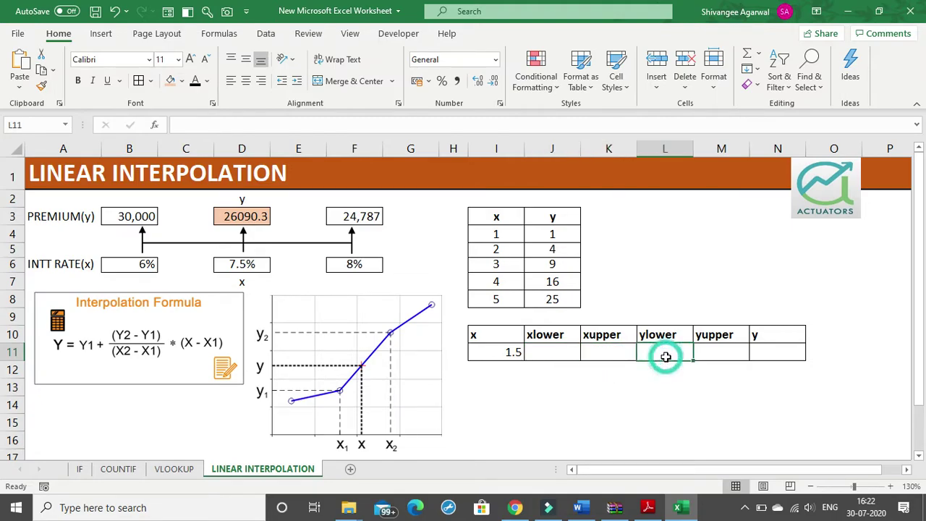
{"action": "left_click", "coordinate": [559, 234]}
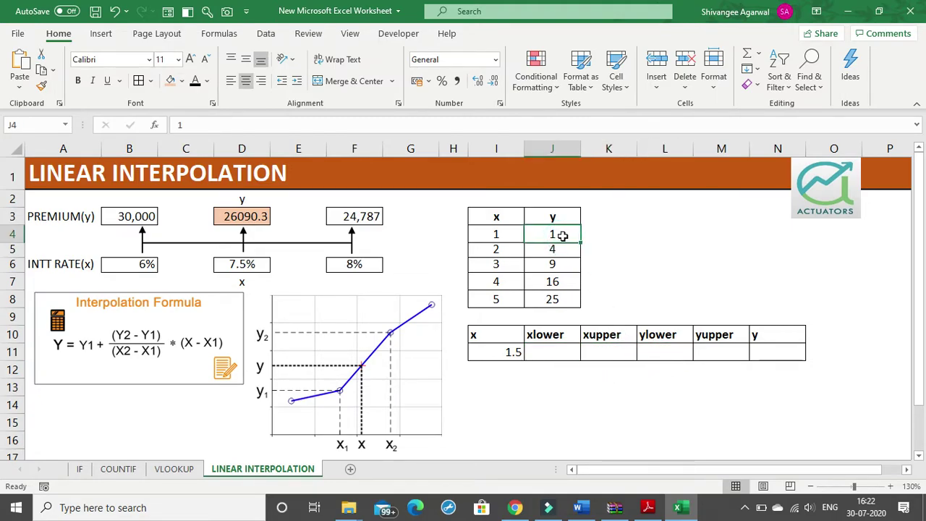
{"action": "left_click", "coordinate": [731, 354]}
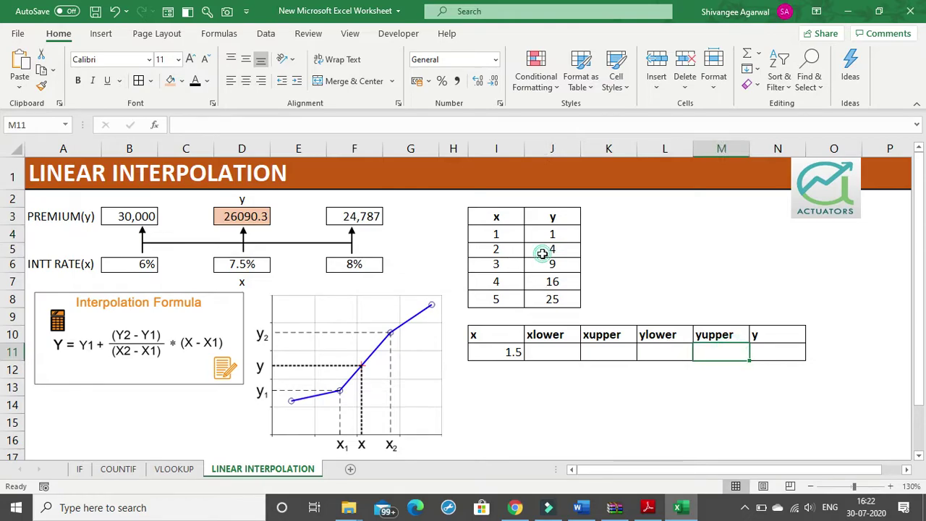
{"action": "left_click", "coordinate": [542, 252]}
{"action": "left_click", "coordinate": [793, 360]}
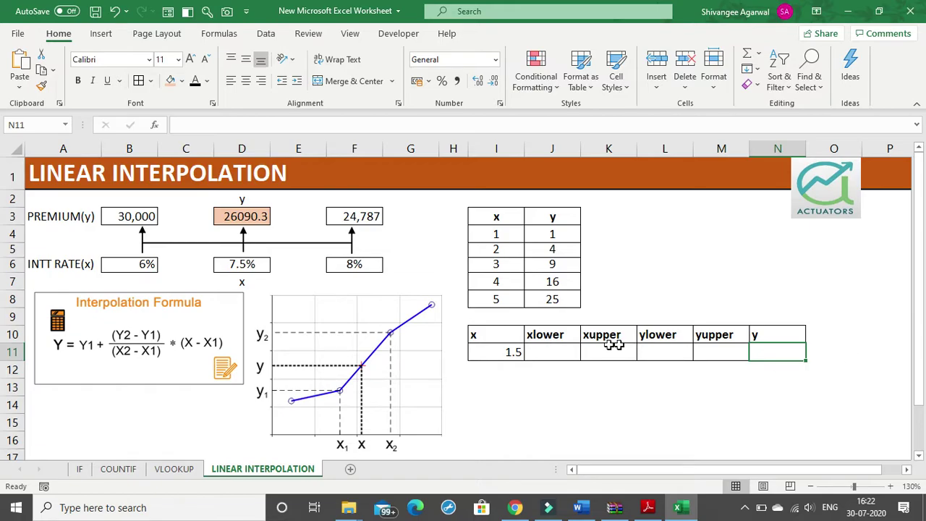
{"action": "left_click", "coordinate": [550, 347]}
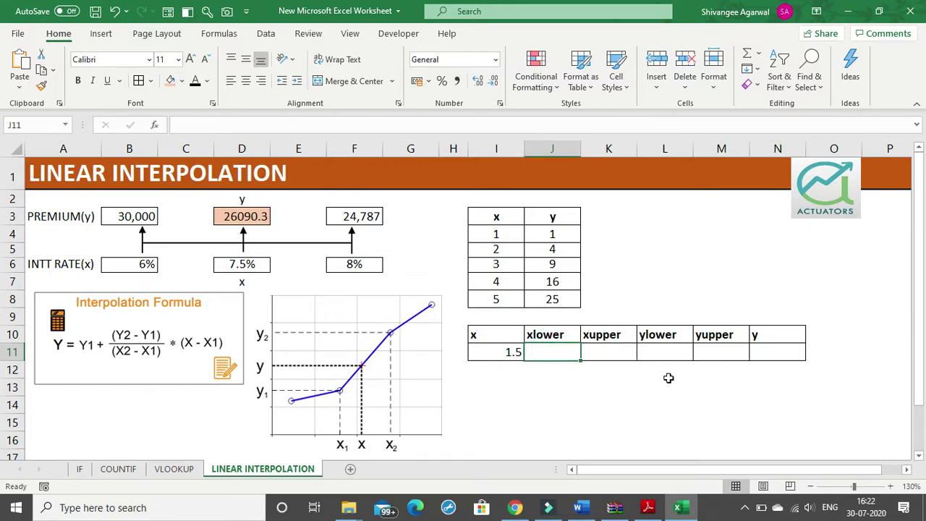